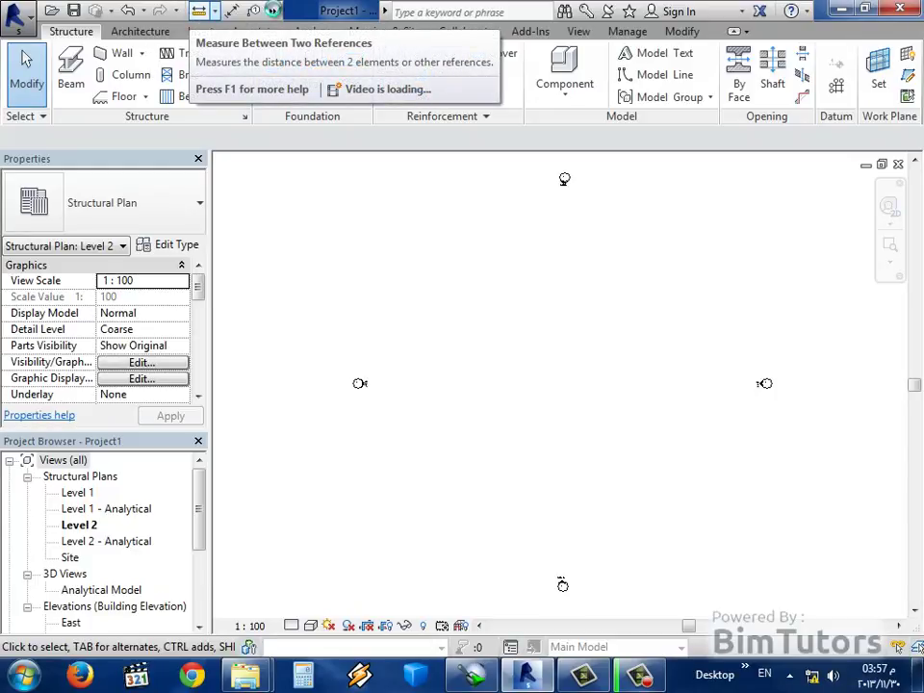
Step: Move the Quick Access Toolbar below the ribbon and return it above the ribbon
{"action": "left_click", "coordinate": [272, 10]}
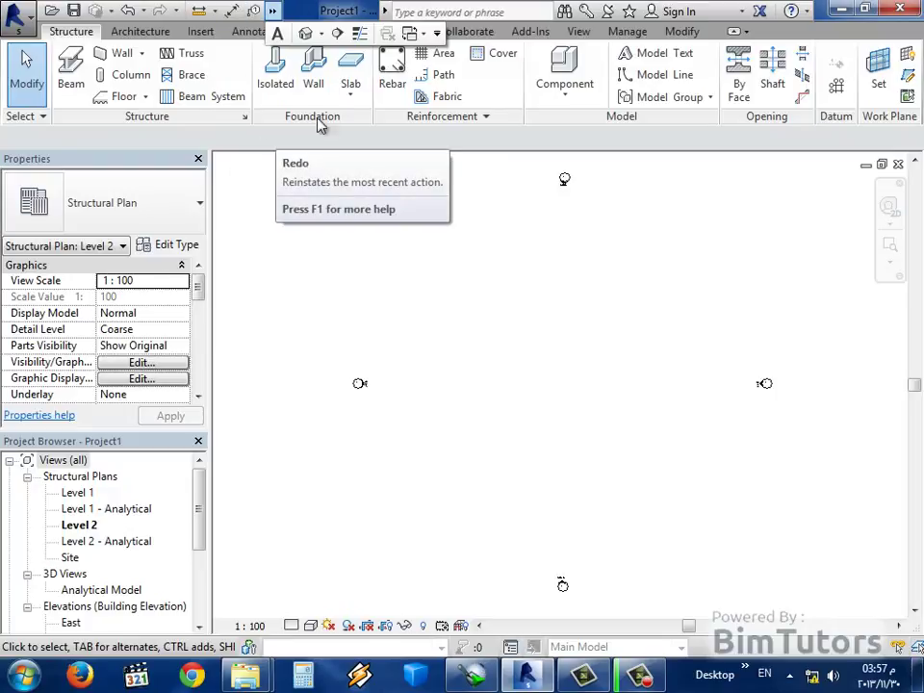
{"action": "left_click", "coordinate": [437, 34]}
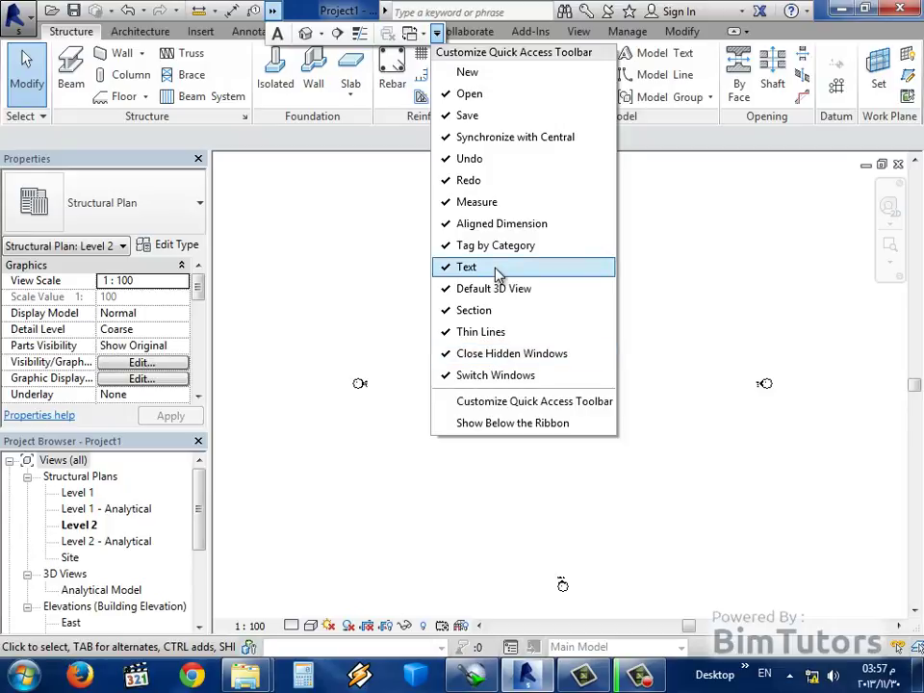
{"action": "left_click", "coordinate": [512, 424]}
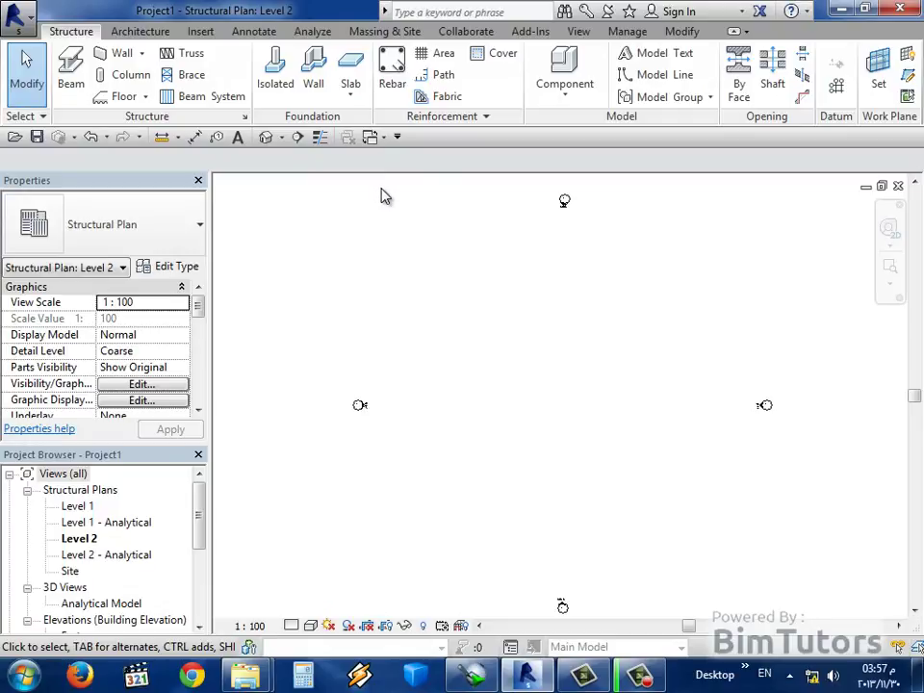
{"action": "left_click", "coordinate": [399, 137]}
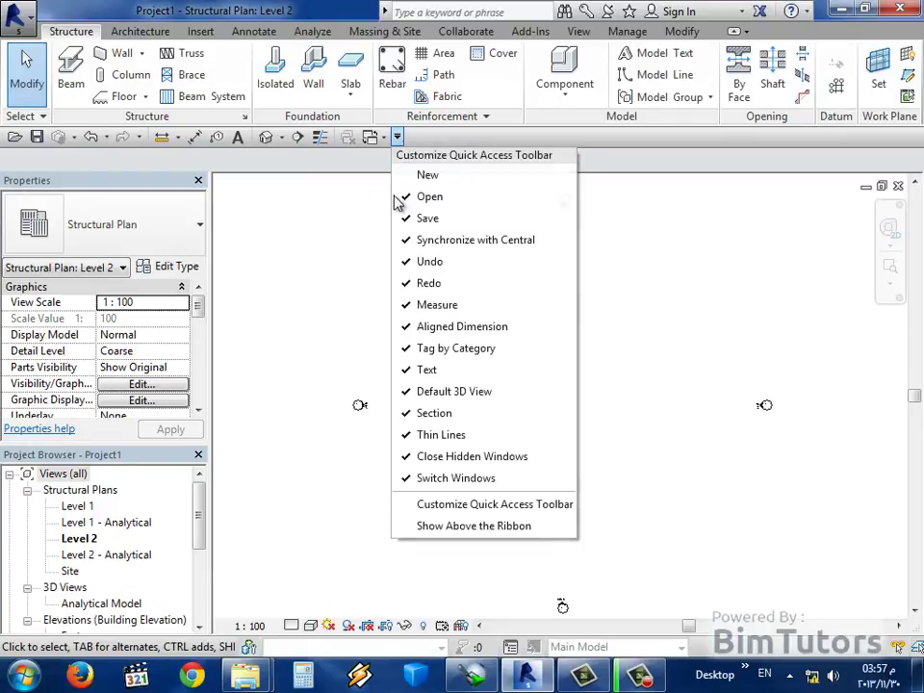
{"action": "left_click", "coordinate": [443, 530]}
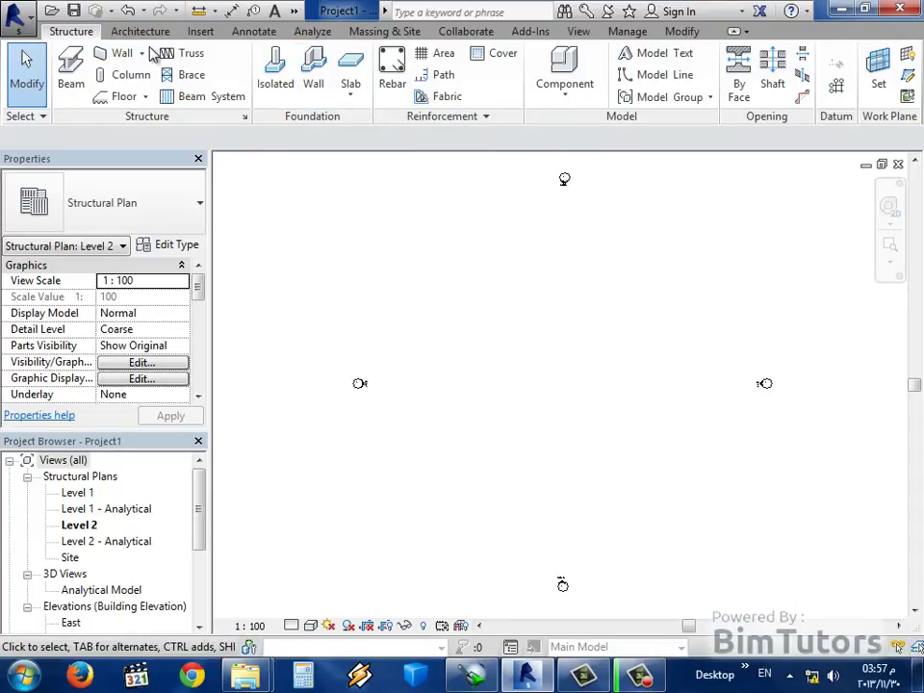
Step: Add the structural Beam tool to the Quick Access Toolbar
{"action": "right_click", "coordinate": [80, 63]}
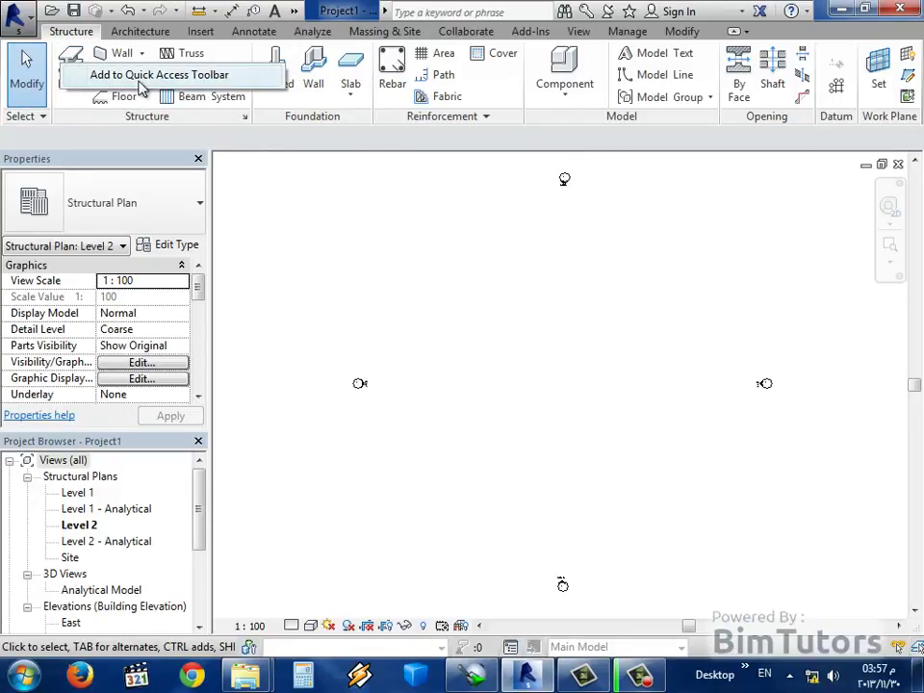
{"action": "left_click", "coordinate": [292, 205]}
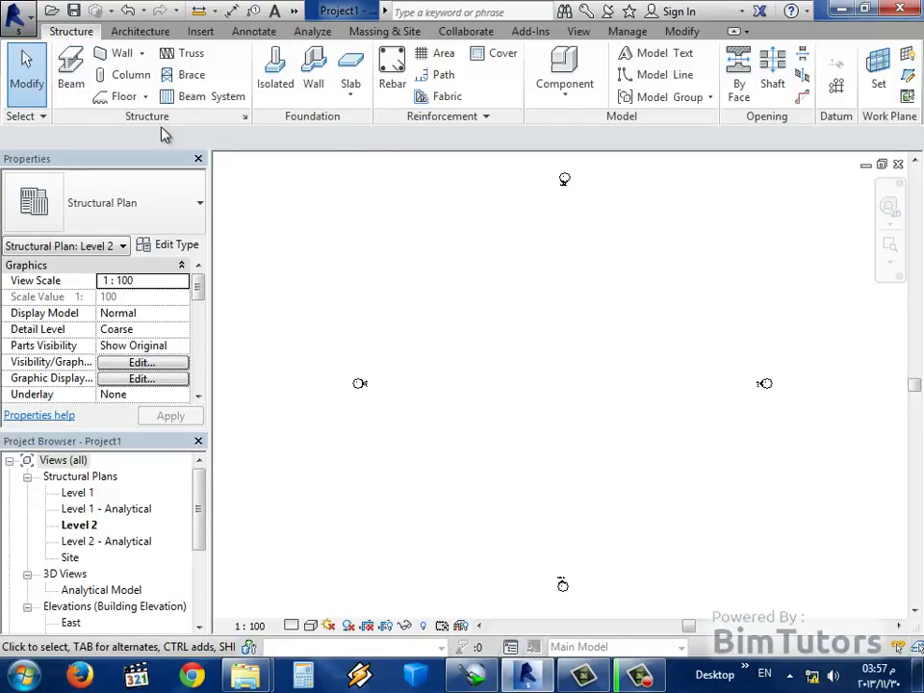
{"action": "right_click", "coordinate": [69, 75]}
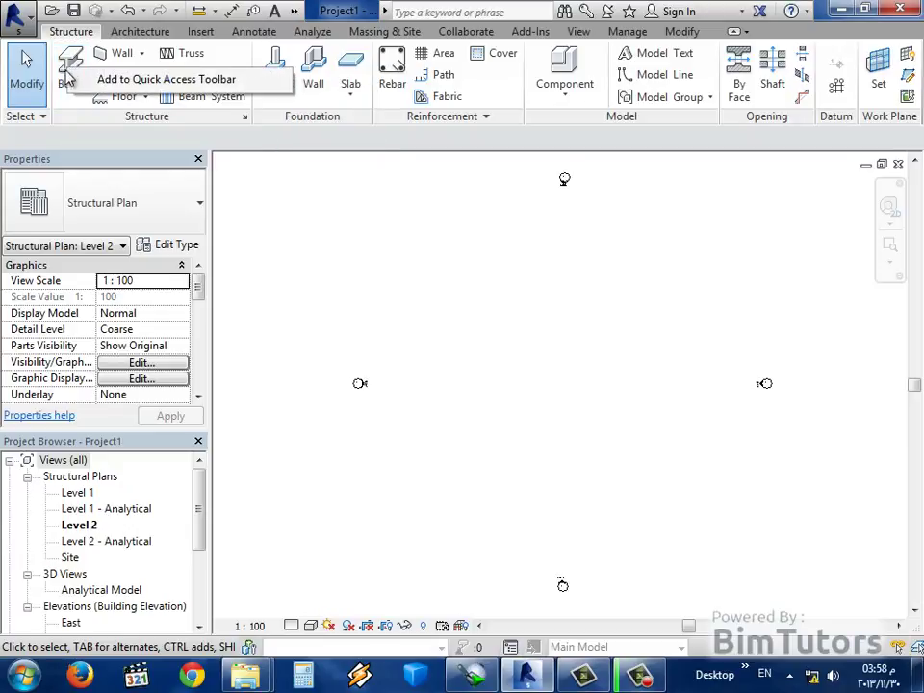
{"action": "left_click", "coordinate": [109, 82]}
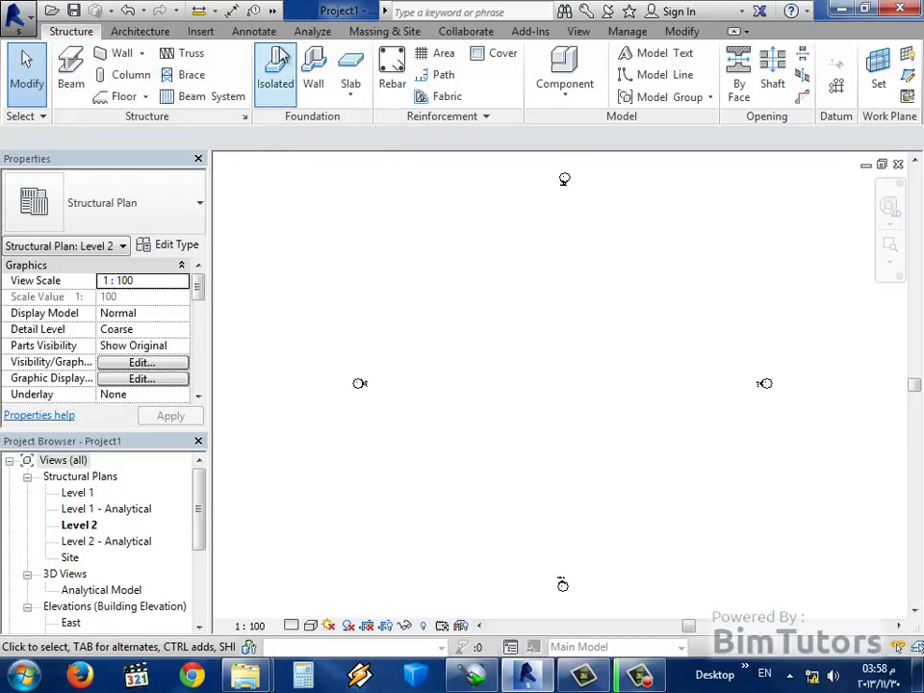
Step: Reveal the hidden part of the Quick Access Toolbar and examine the customization options of the added Beam tool
{"action": "left_click", "coordinate": [272, 10]}
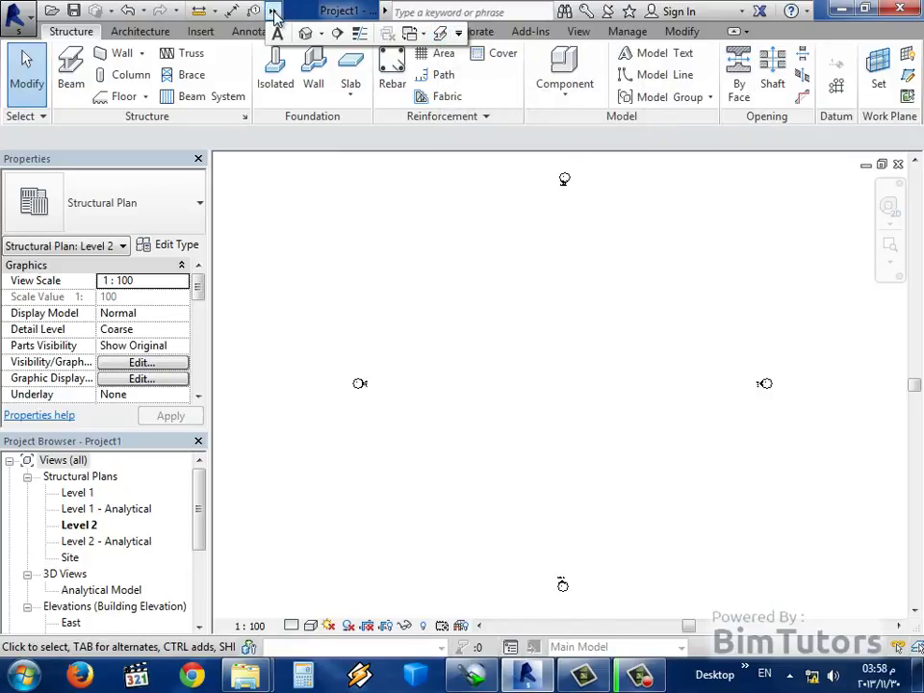
{"action": "left_click", "coordinate": [273, 12]}
{"action": "left_click", "coordinate": [273, 11]}
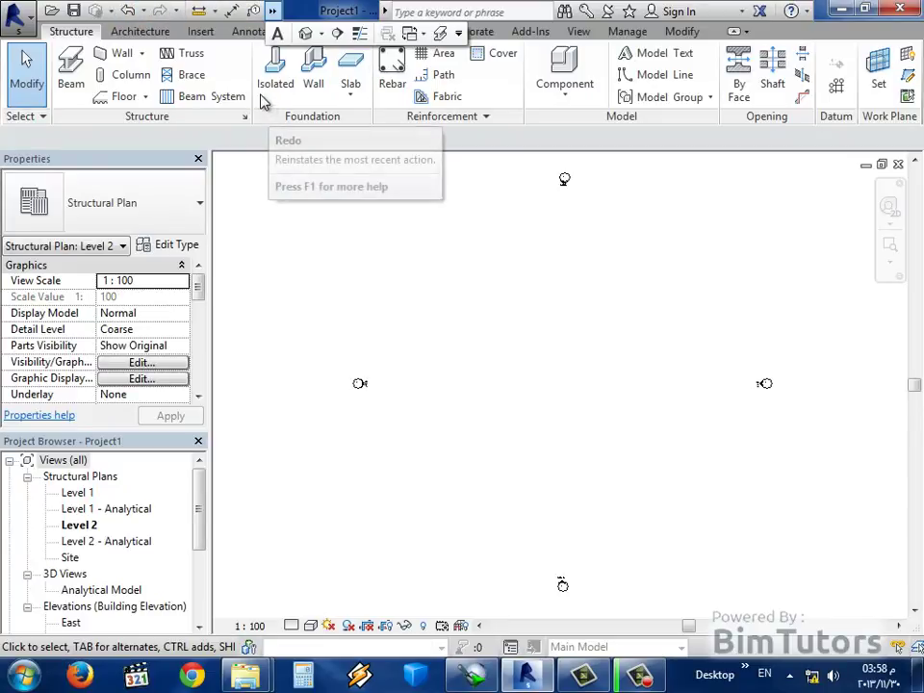
{"action": "right_click", "coordinate": [443, 36]}
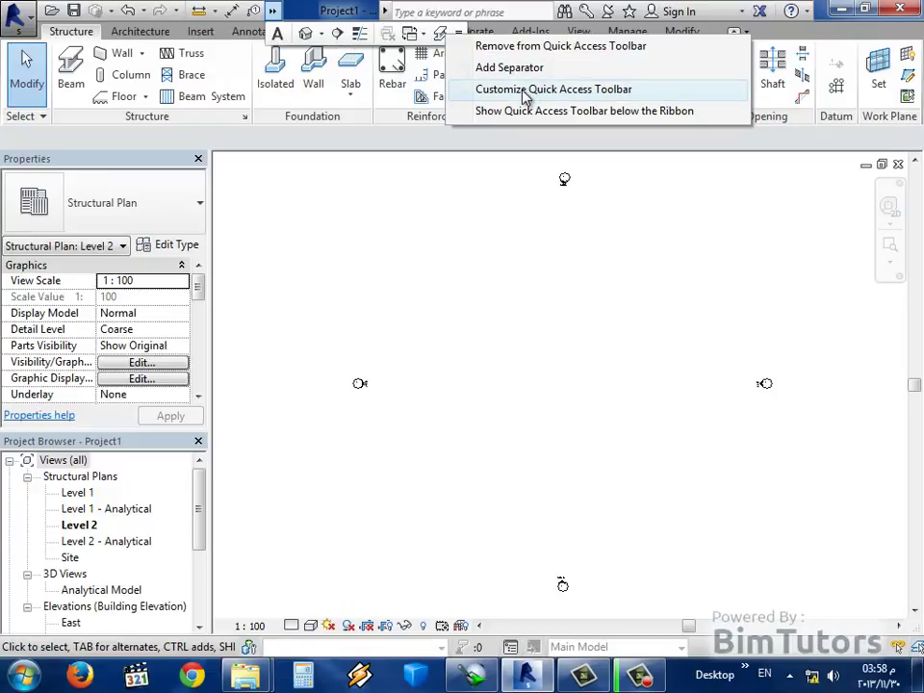
{"action": "left_click", "coordinate": [399, 217]}
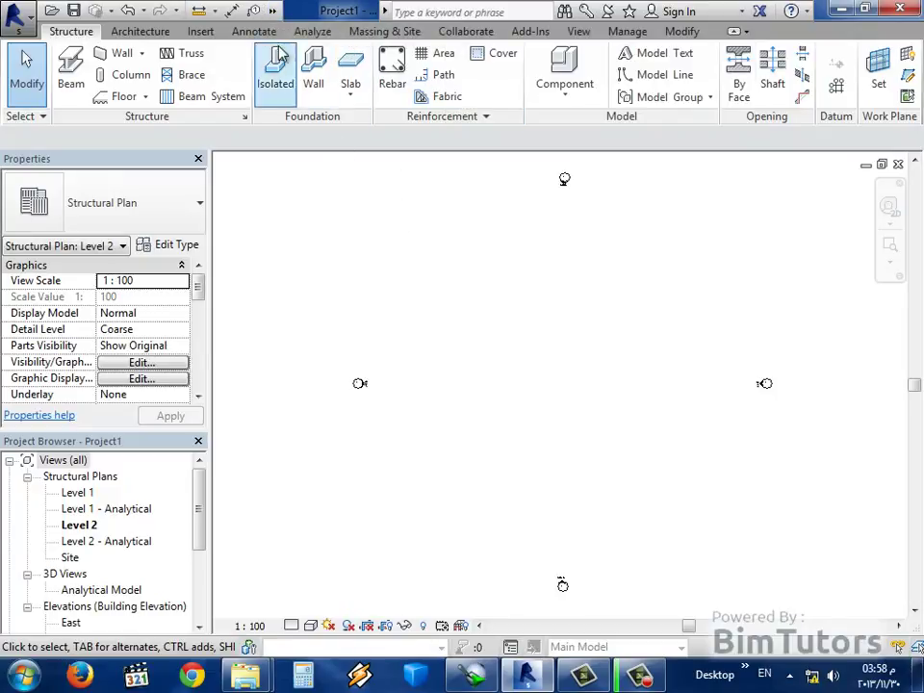
Step: In the Quick Access Toolbar customization, move Save above Open and return it to its place below Open
{"action": "left_click", "coordinate": [273, 11]}
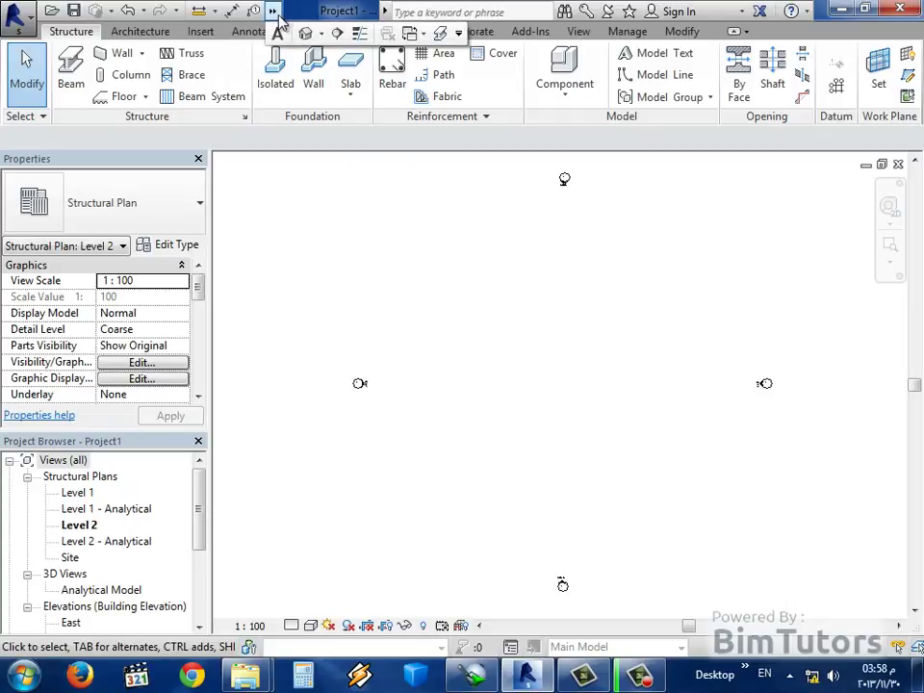
{"action": "left_click", "coordinate": [459, 35]}
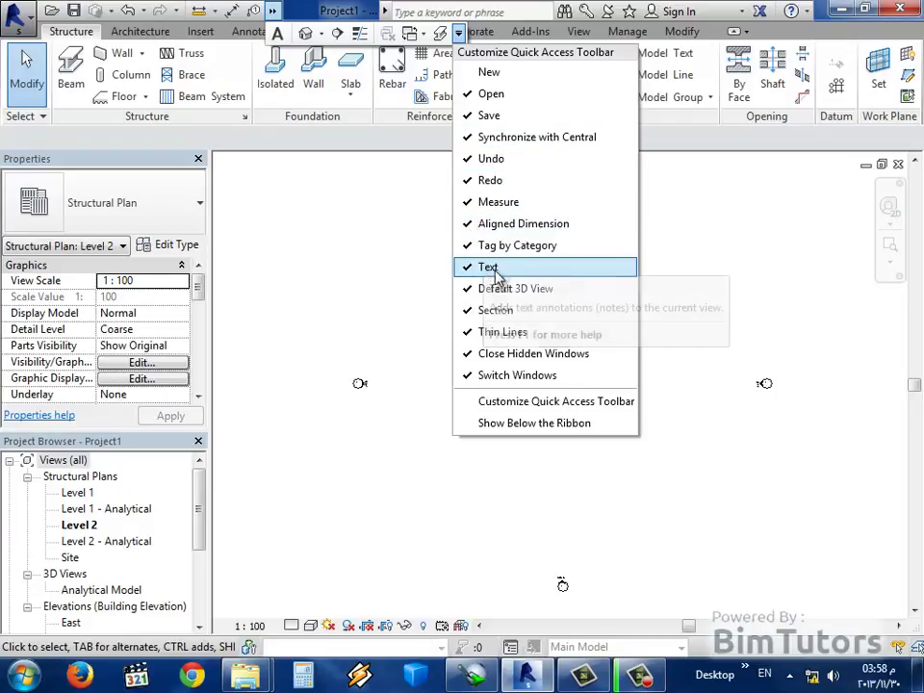
{"action": "left_click", "coordinate": [523, 405]}
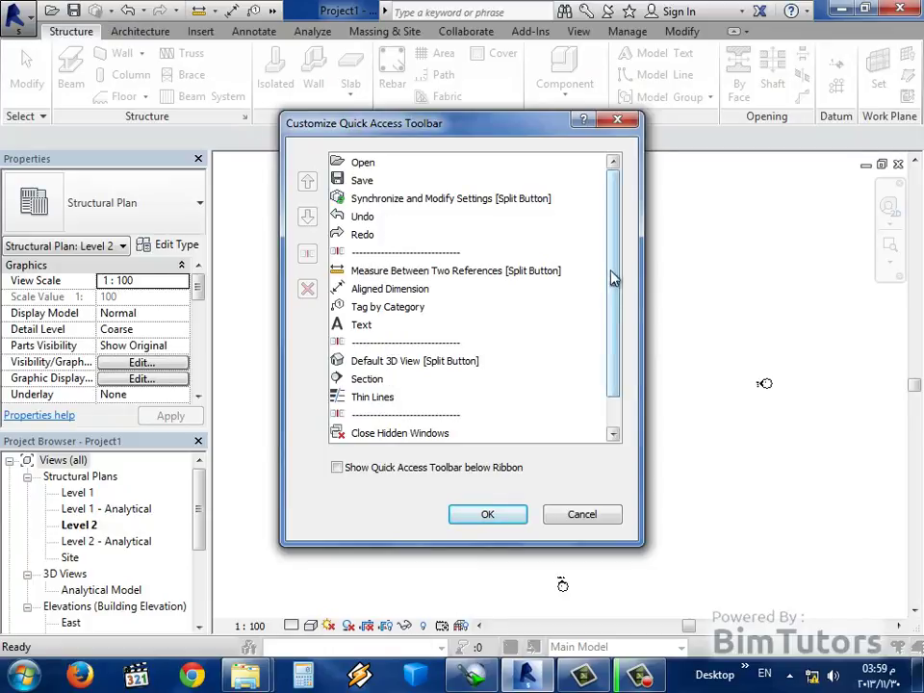
{"action": "left_click", "coordinate": [362, 180]}
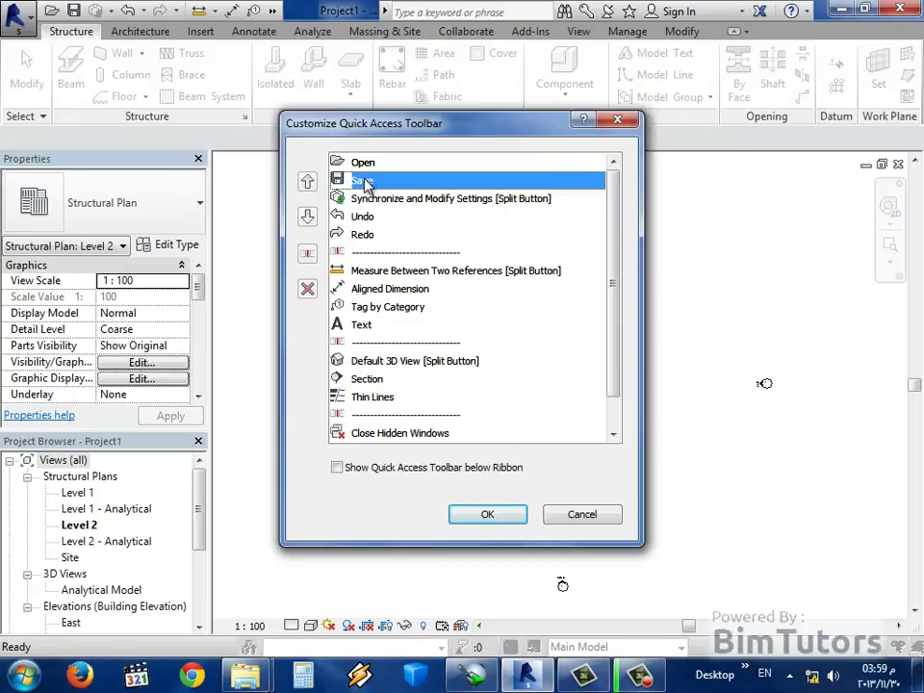
{"action": "left_click", "coordinate": [308, 183]}
{"action": "left_click", "coordinate": [370, 183]}
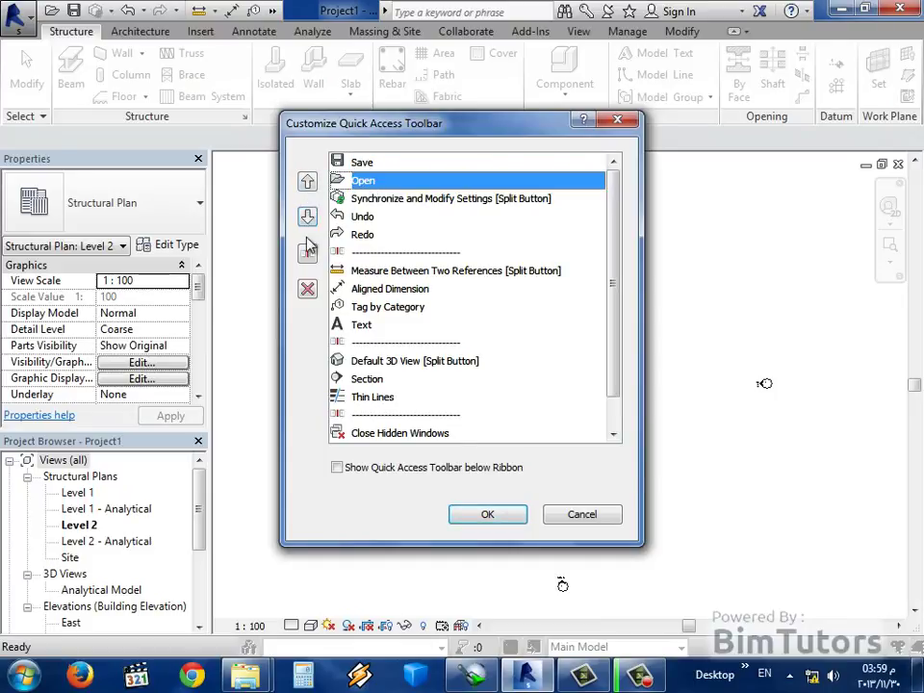
{"action": "left_click", "coordinate": [363, 162]}
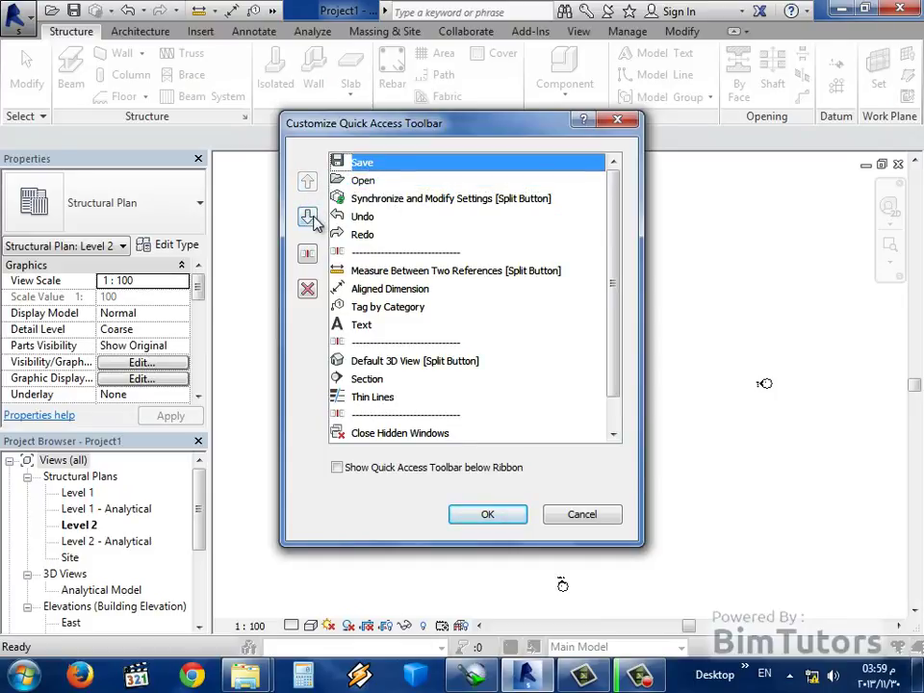
{"action": "left_click", "coordinate": [308, 217]}
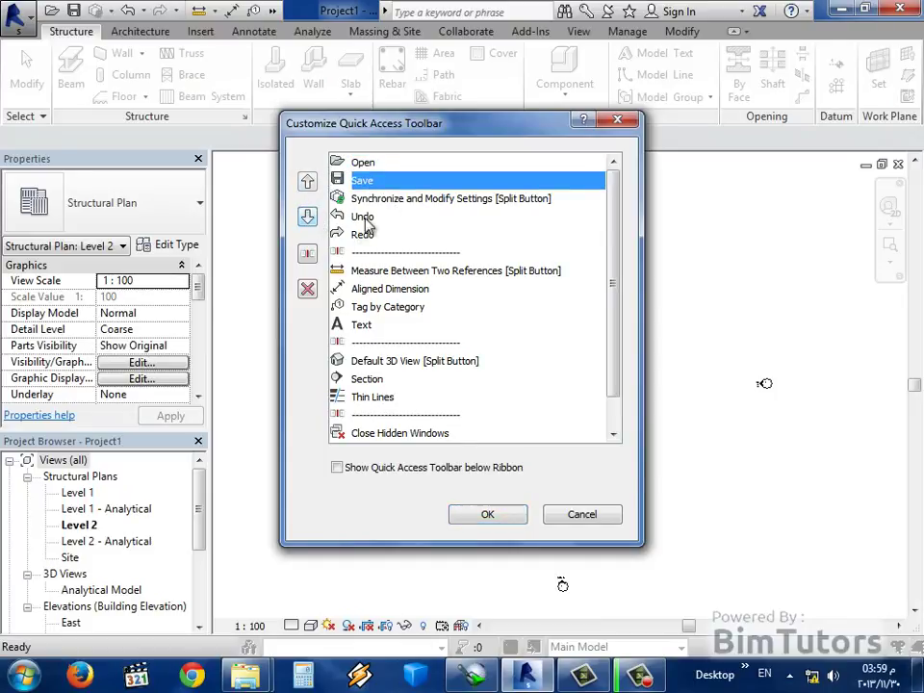
Step: Insert a separator after Save, remove it again, and discard the toolbar customization changes
{"action": "left_click", "coordinate": [308, 254]}
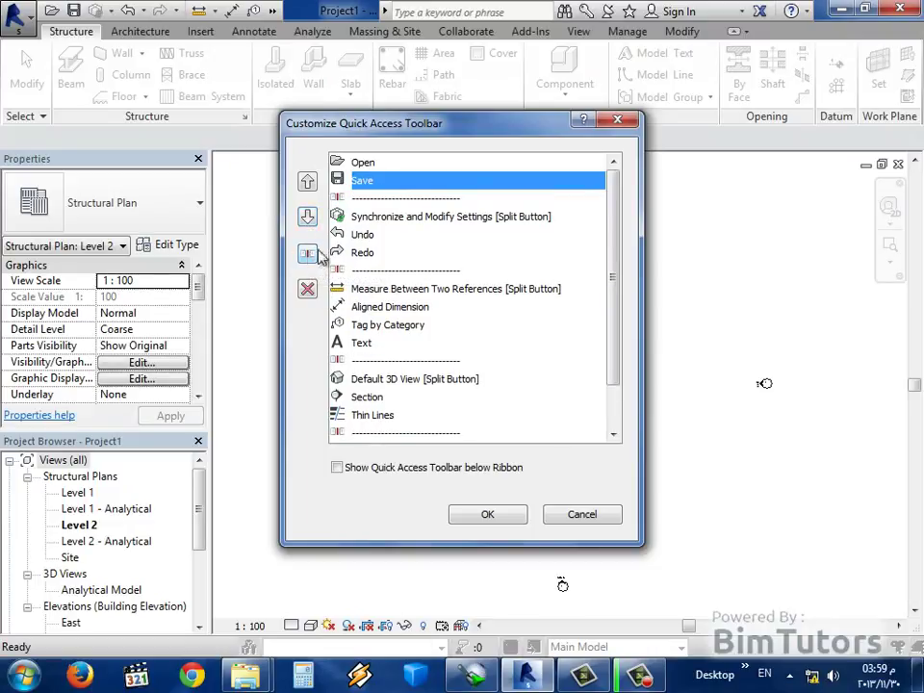
{"action": "left_click", "coordinate": [376, 198]}
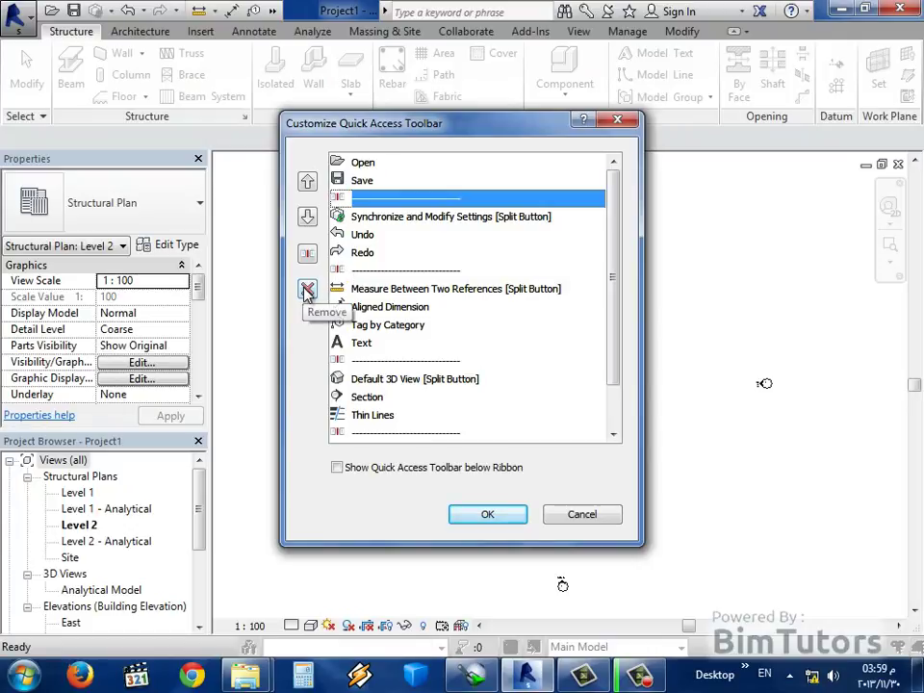
{"action": "left_click", "coordinate": [307, 290]}
{"action": "left_click", "coordinate": [388, 234]}
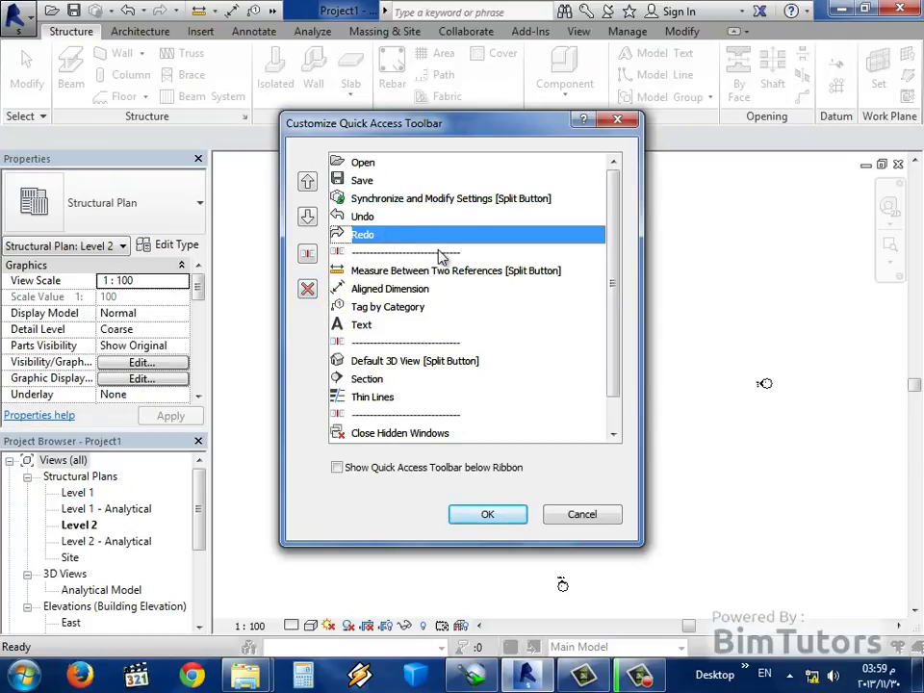
{"action": "left_click", "coordinate": [583, 516]}
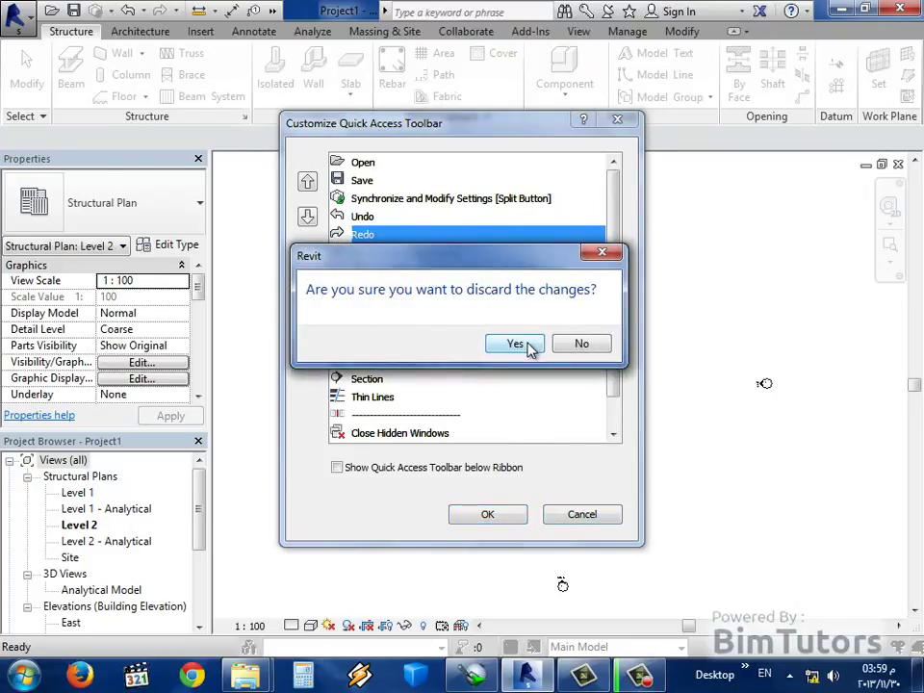
{"action": "left_click", "coordinate": [532, 346]}
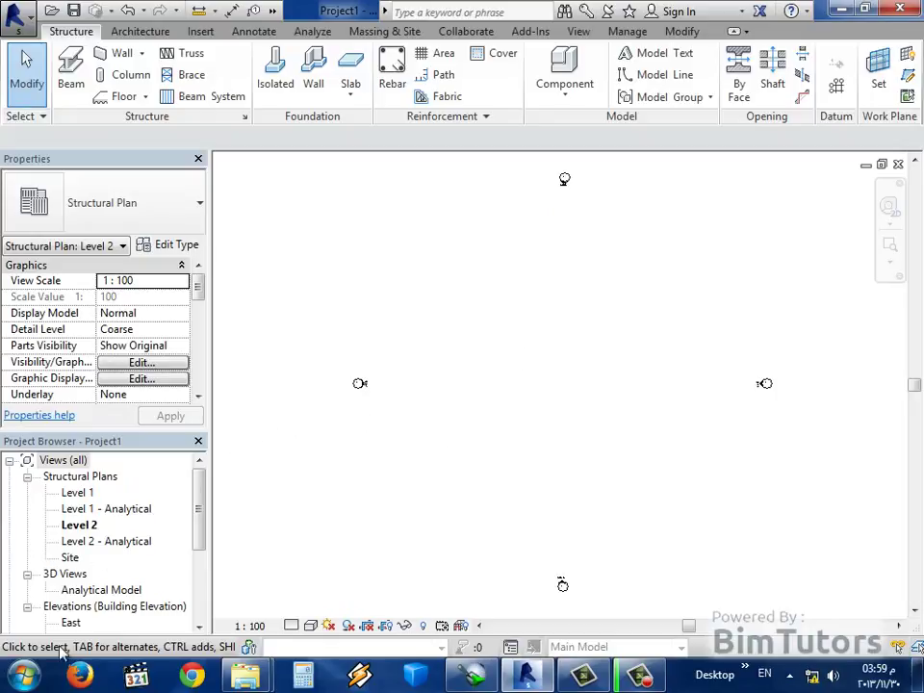
Step: Switch to Windows Explorer and open the current user's AppData folder under Users on drive C
{"action": "left_click", "coordinate": [24, 675]}
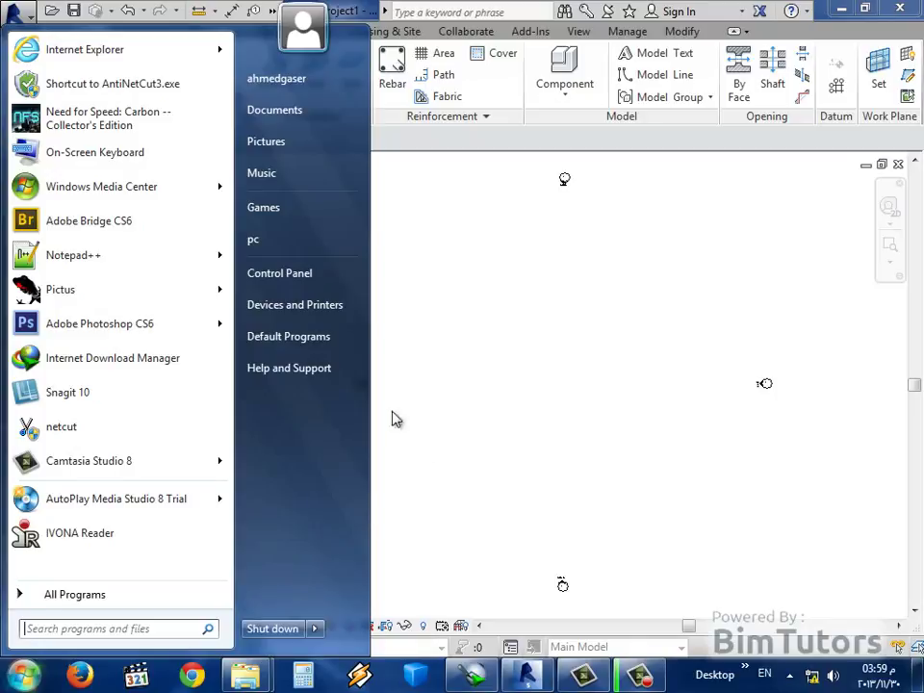
{"action": "left_click", "coordinate": [273, 243]}
{"action": "double_click", "coordinate": [285, 134]}
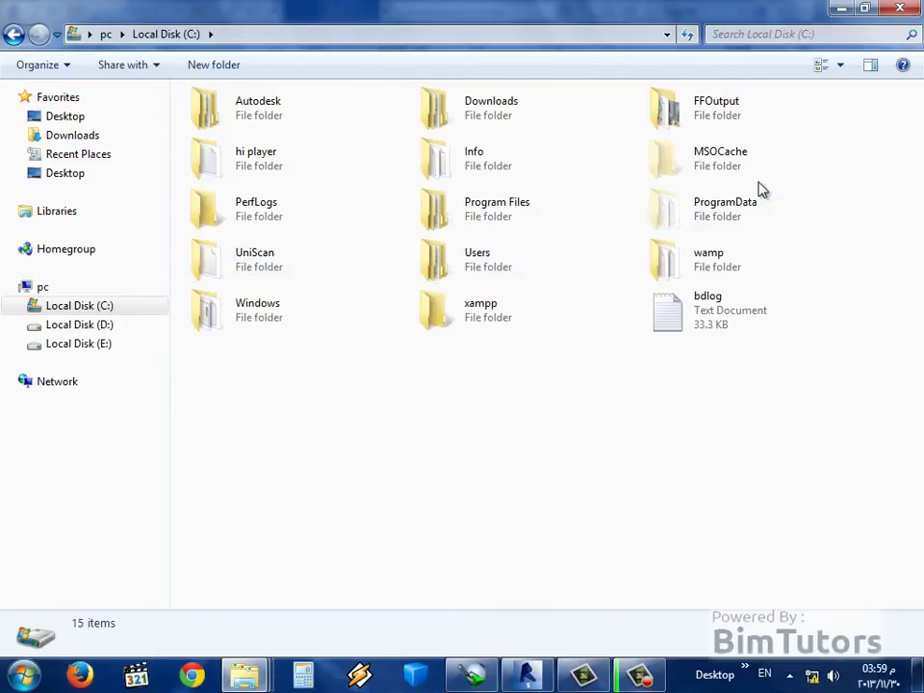
{"action": "double_click", "coordinate": [500, 258]}
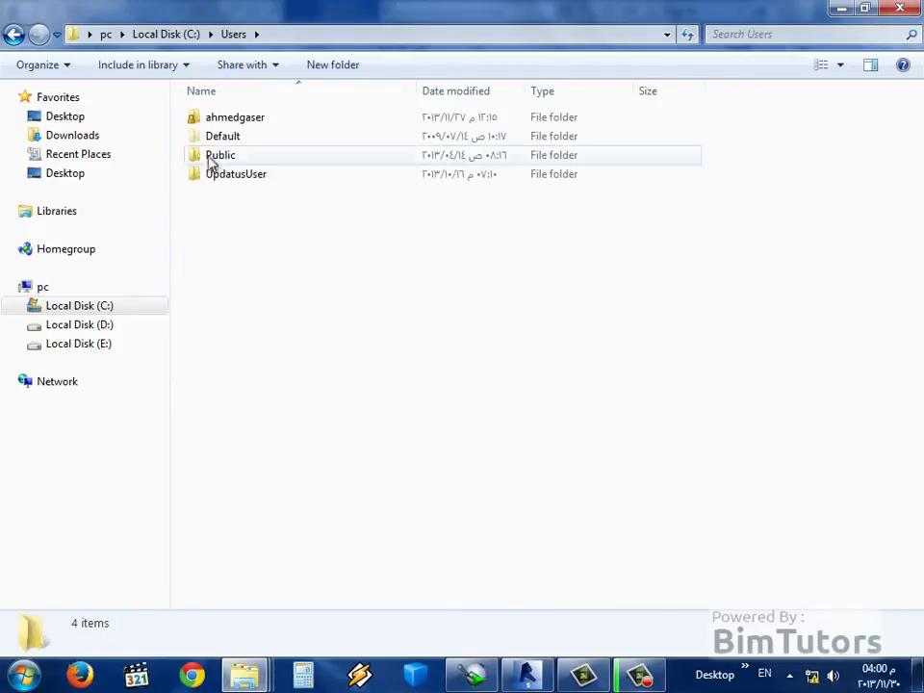
{"action": "double_click", "coordinate": [243, 120]}
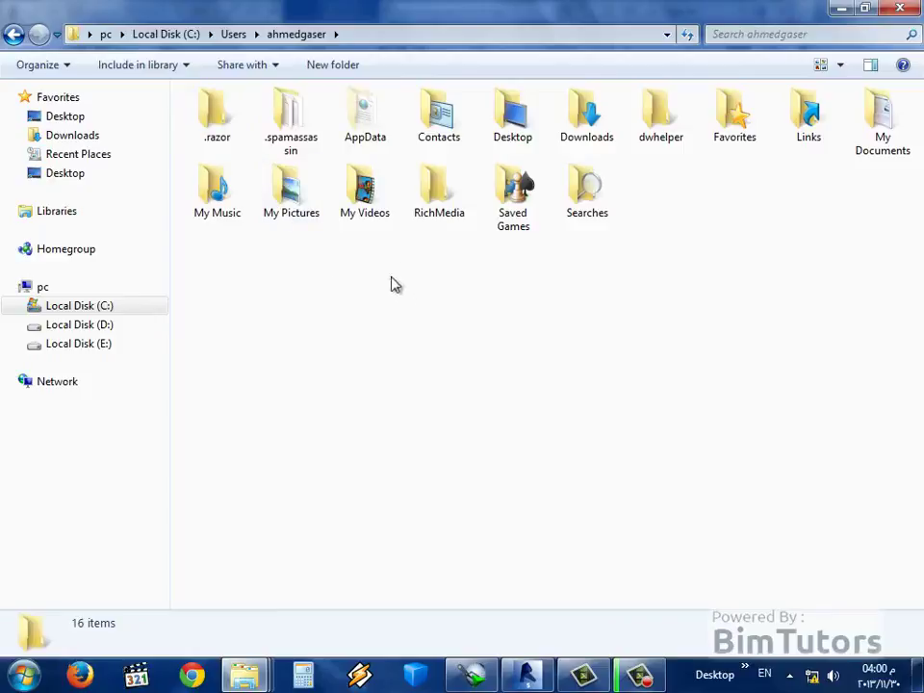
{"action": "double_click", "coordinate": [371, 140]}
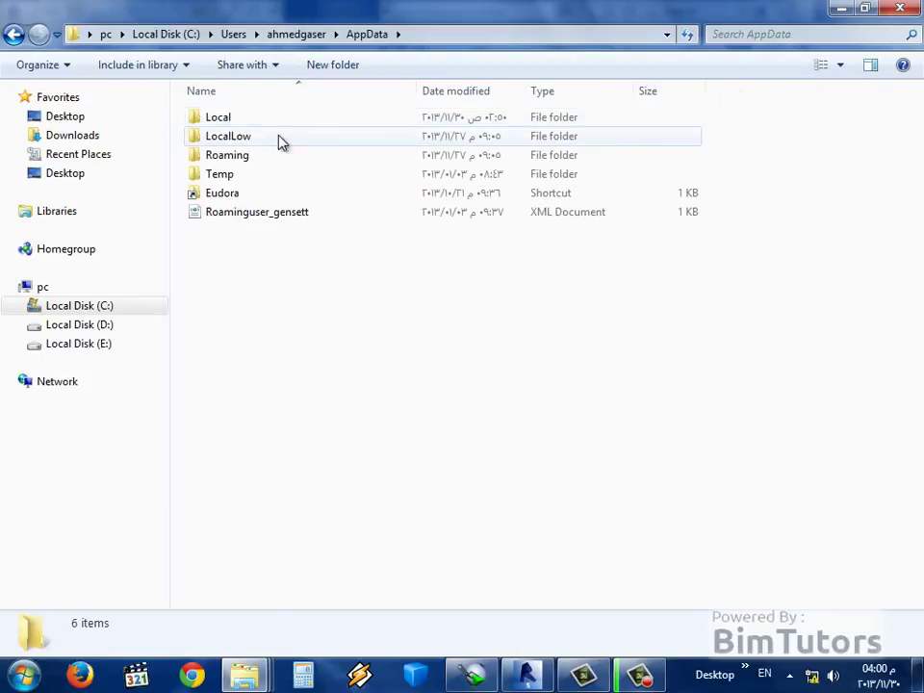
Step: Go to Roaming\Autodesk\Revit\Autodesk Revit Structure 2014 inside AppData and select the UIState.dat file
{"action": "double_click", "coordinate": [233, 158]}
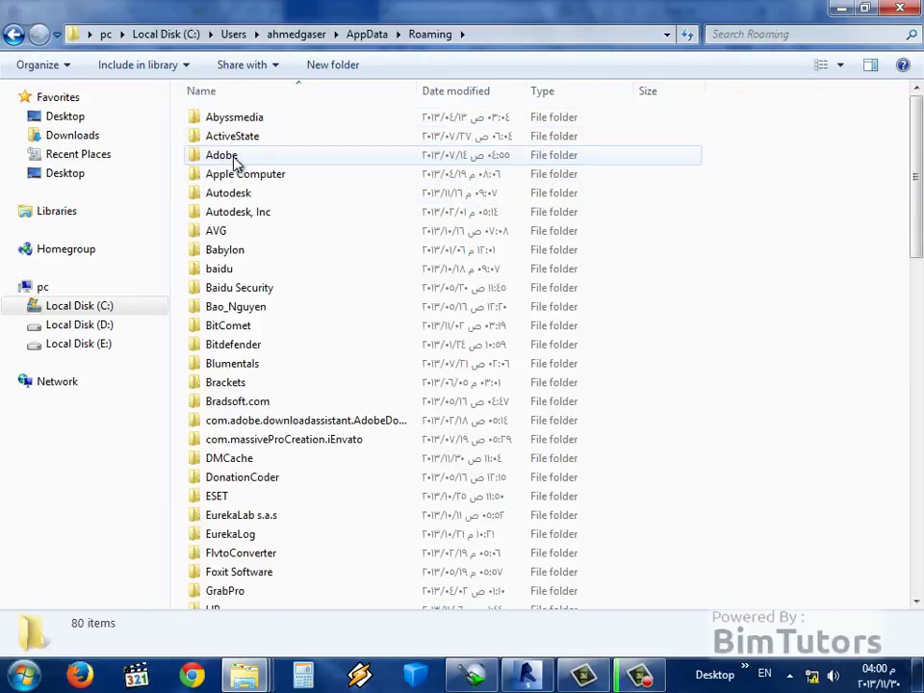
{"action": "double_click", "coordinate": [248, 196]}
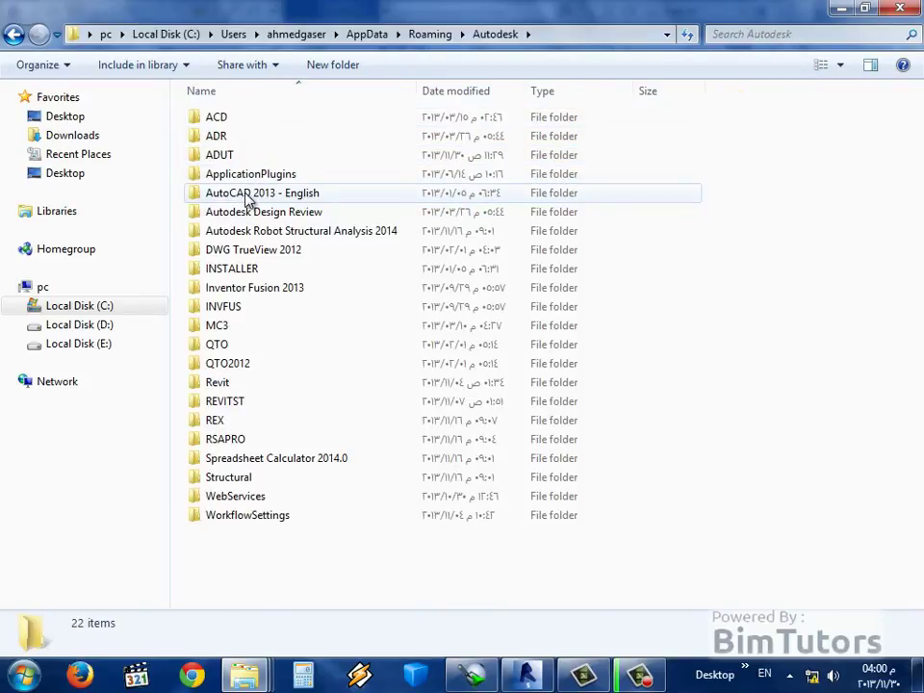
{"action": "double_click", "coordinate": [235, 387]}
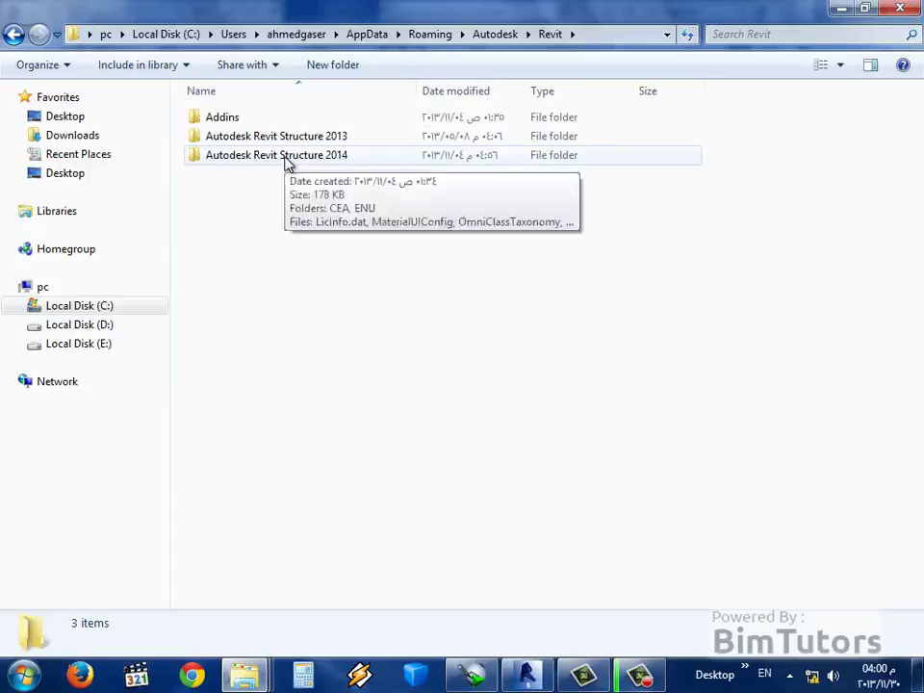
{"action": "double_click", "coordinate": [285, 164]}
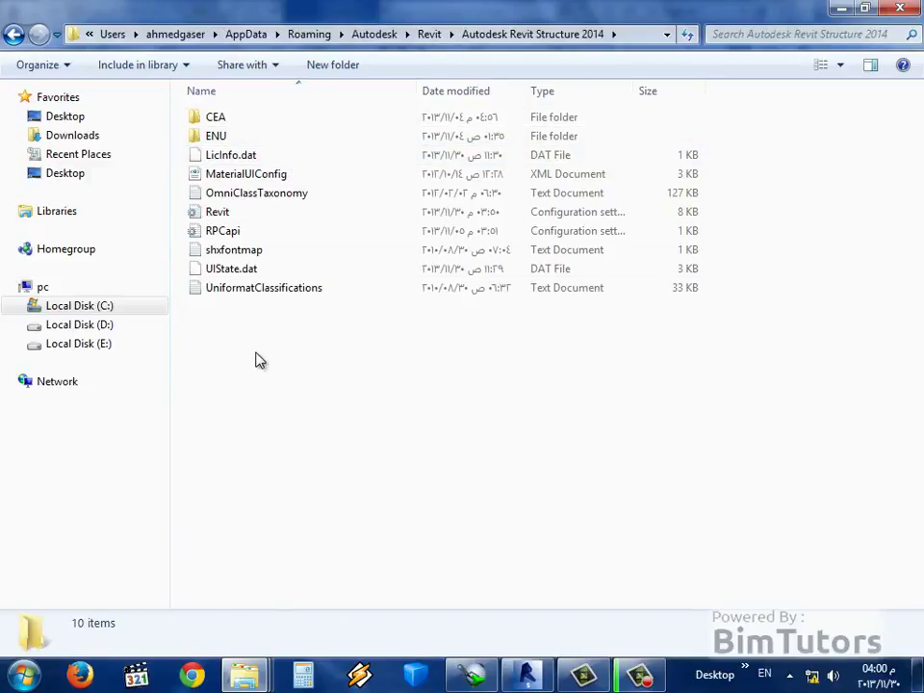
{"action": "left_click", "coordinate": [229, 277]}
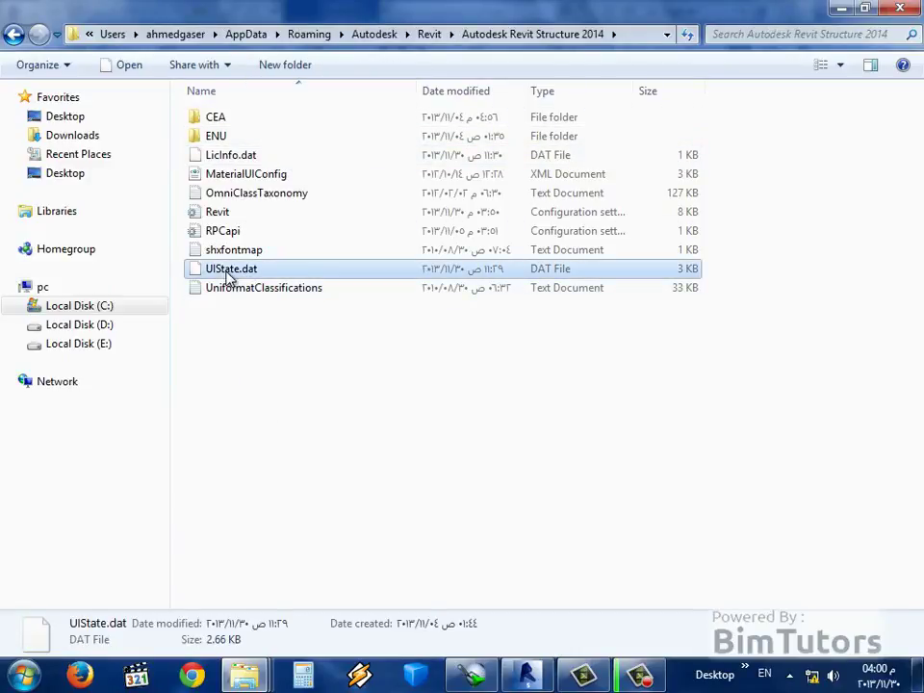